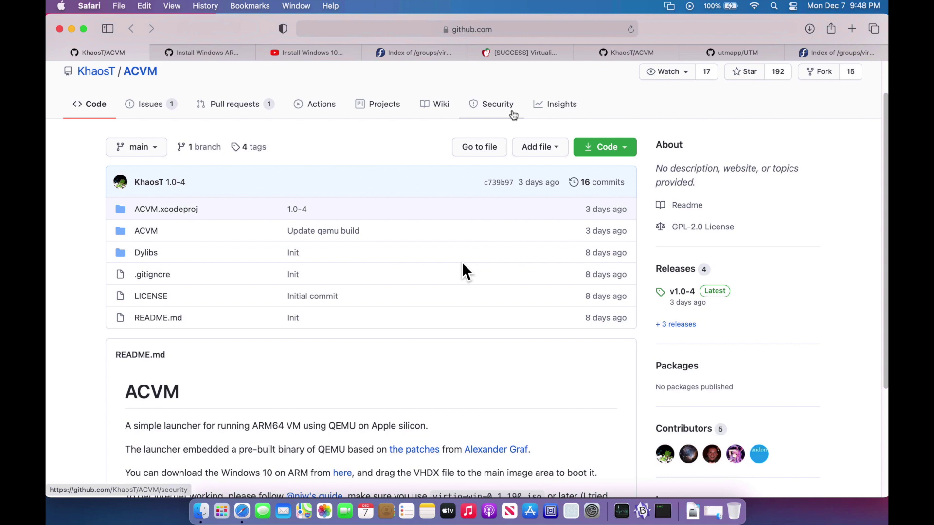
- Review the ACVM repository's latest release notes, open issues and pull requests
scroll(513, 115, "up", 1)
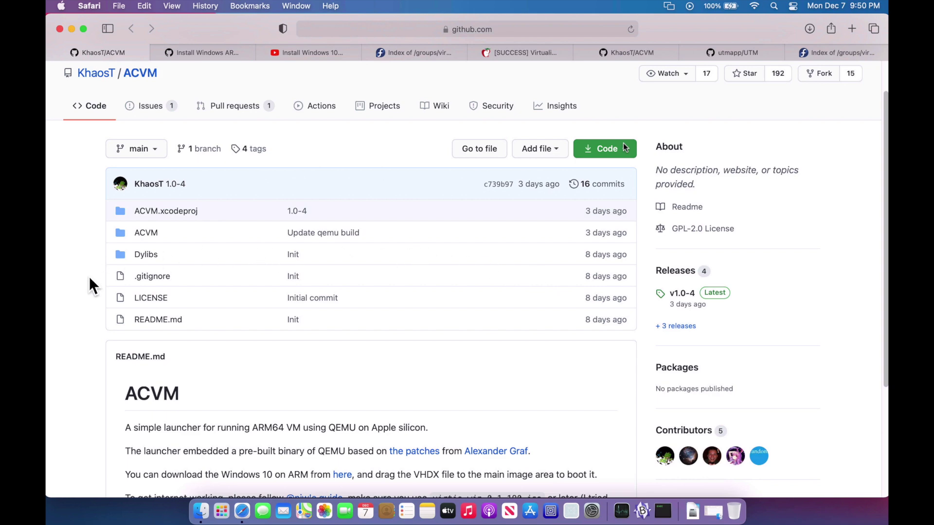
left_click(680, 296)
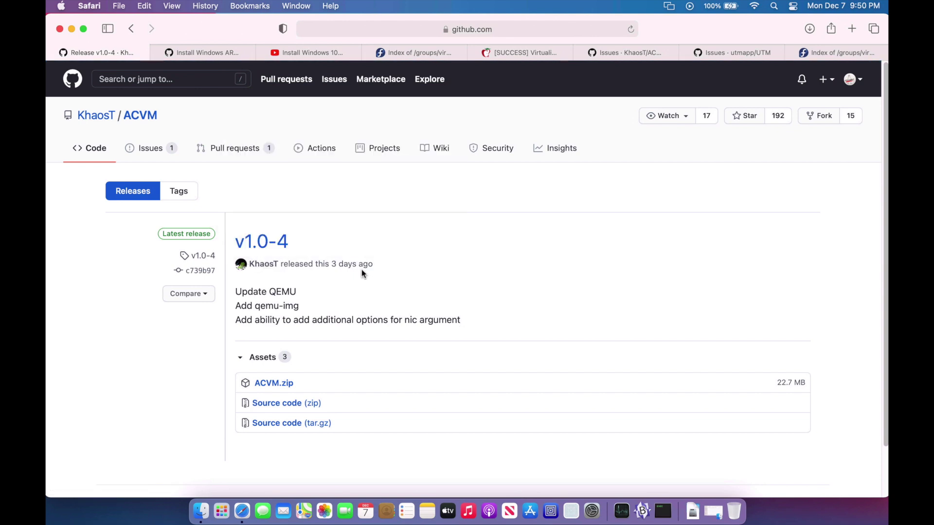
left_click(152, 154)
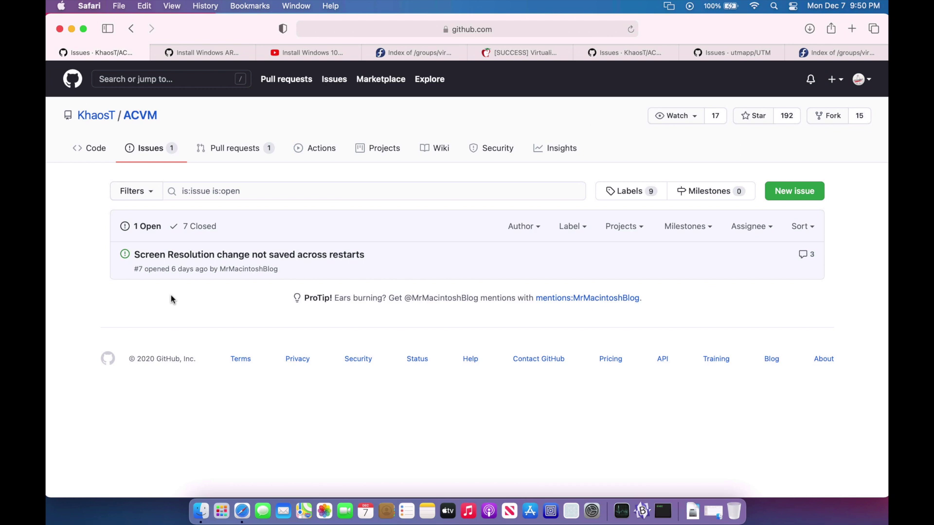
left_click(252, 156)
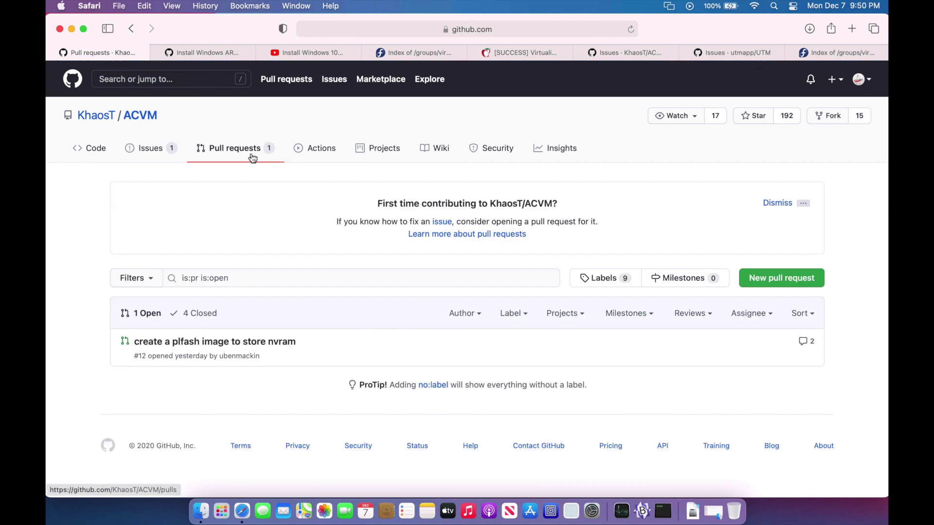
left_click(151, 152)
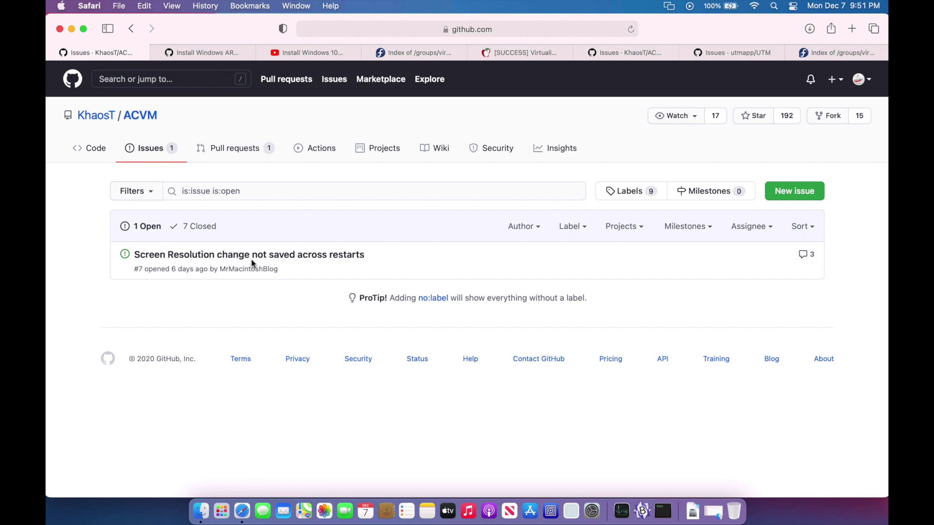
- Download ACVM.zip from the v1.0-4 release of the ACVM repository
left_click(103, 155)
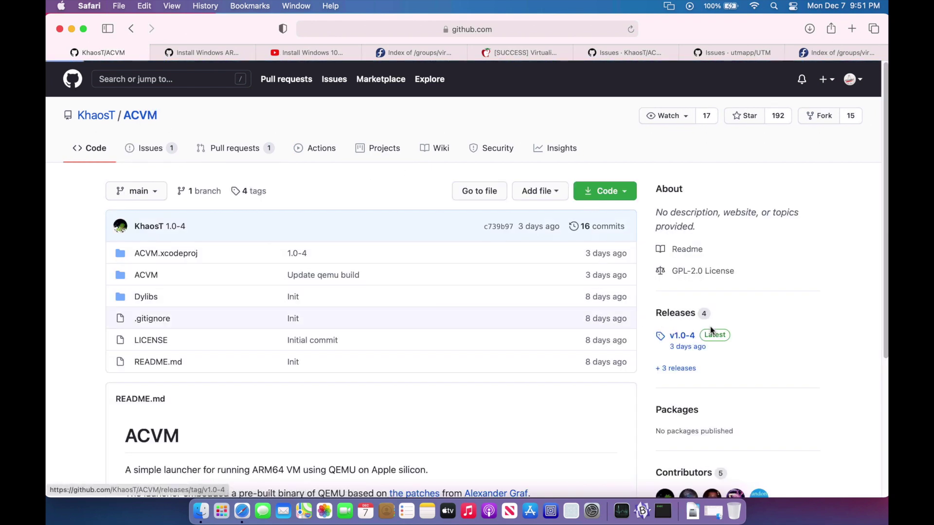
left_click(704, 331)
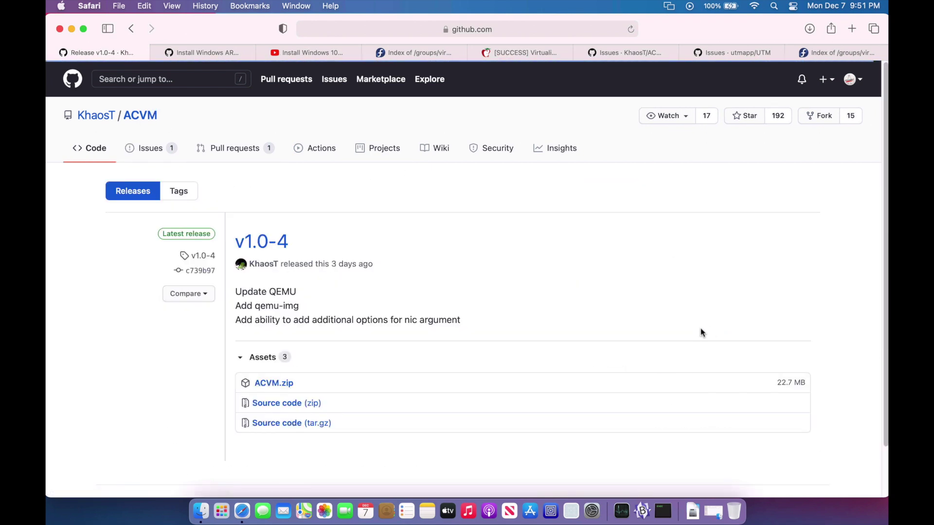
left_click(270, 388)
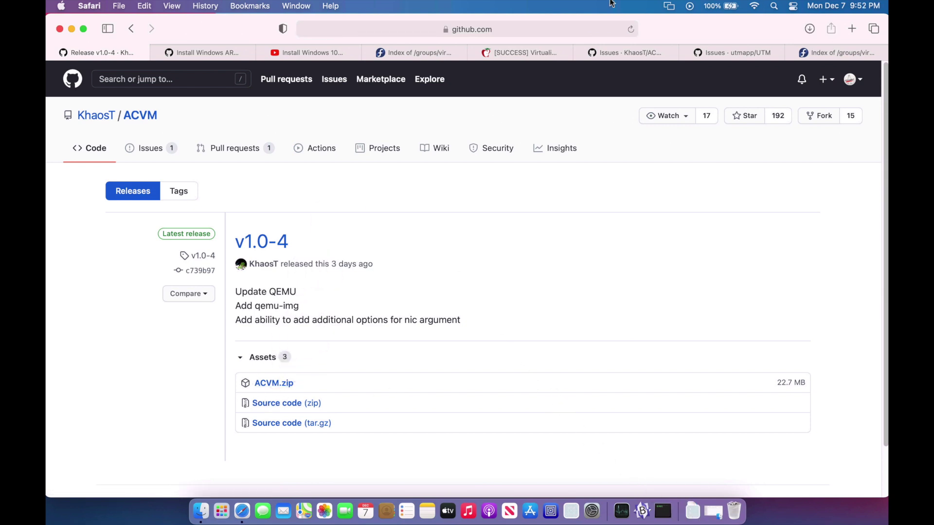
- Show the Downloads folder in Finder and move the ACVM app into the Applications folder
left_click(692, 511)
left_click(710, 246)
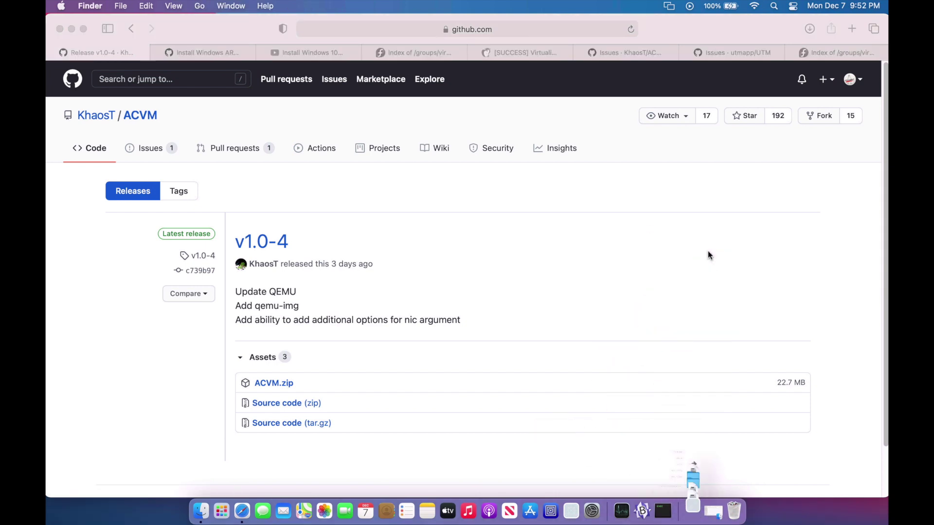
left_click(274, 230)
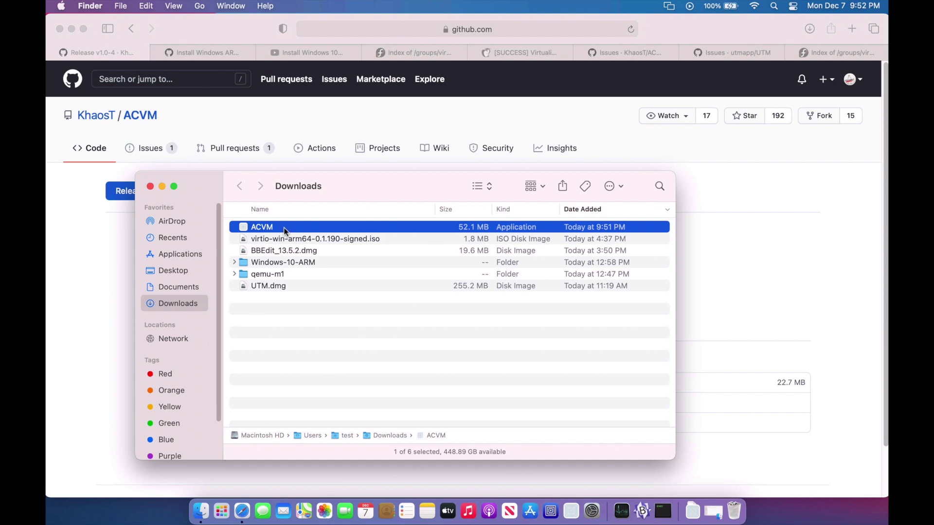
left_click_drag(289, 230, 197, 255)
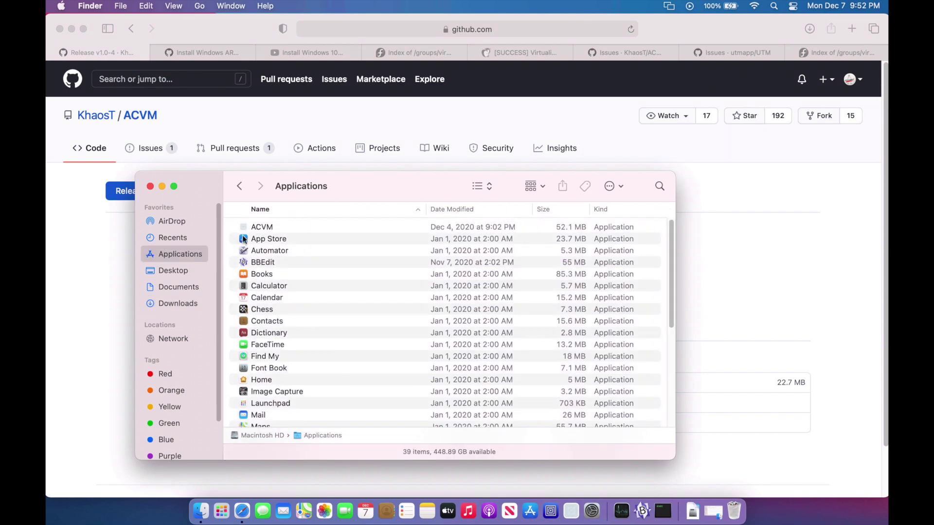
- Launch ACVM from the Applications folder and allow the downloaded app to open
left_click(271, 227)
double_click(271, 229)
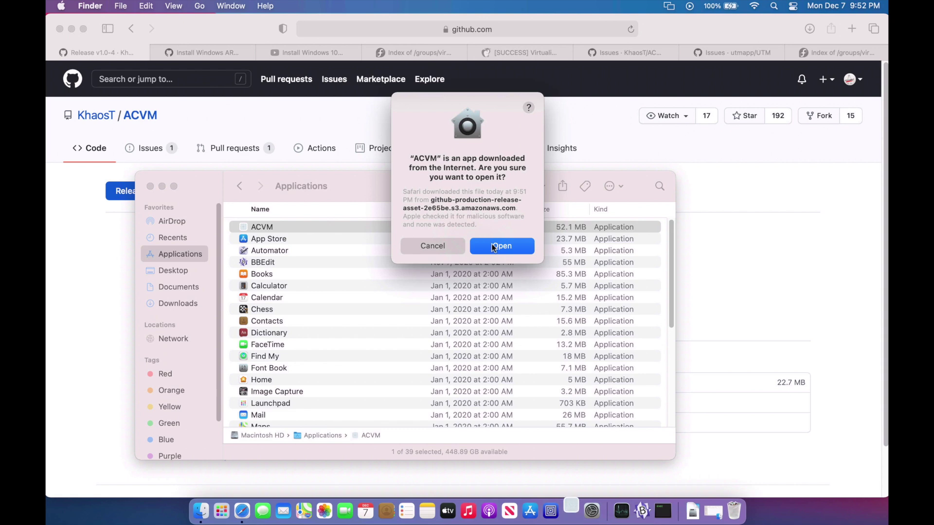
left_click(493, 247)
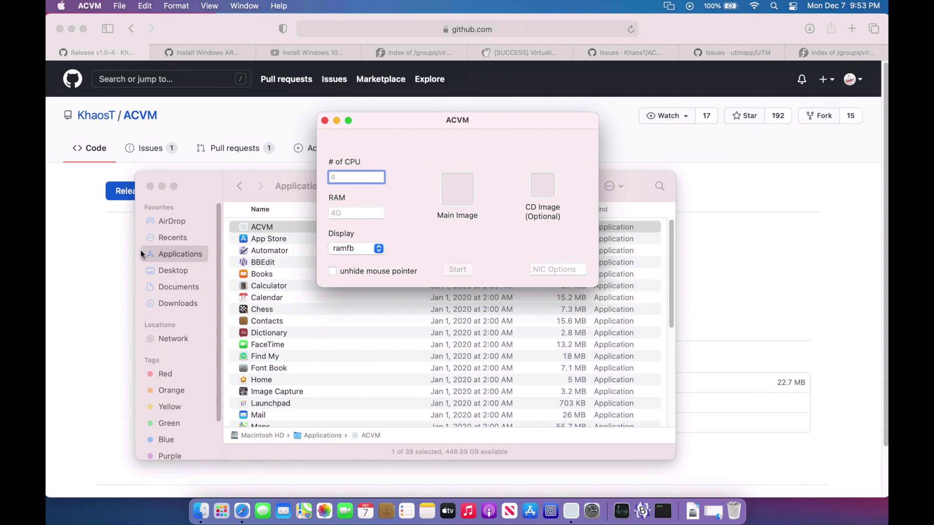
- Open the VM New folder on the Desktop in Finder
left_click(174, 279)
left_click(177, 269)
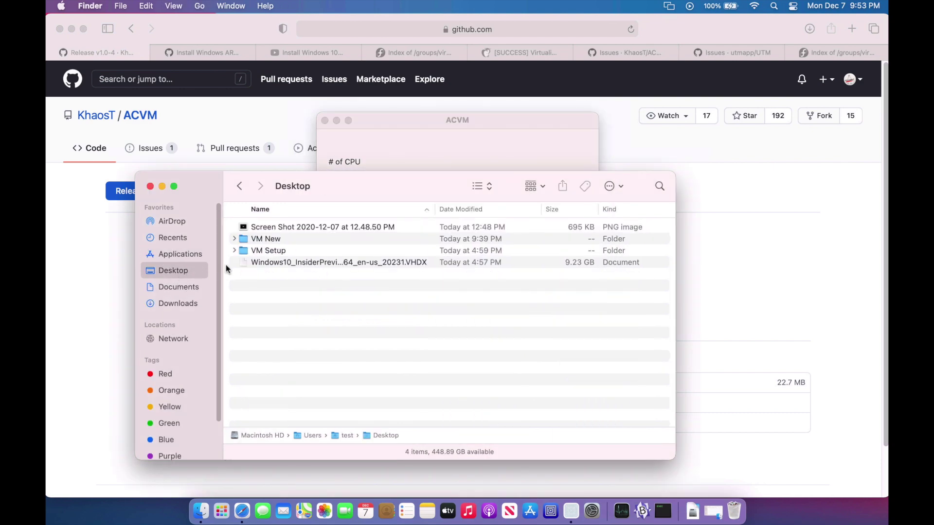
double_click(277, 240)
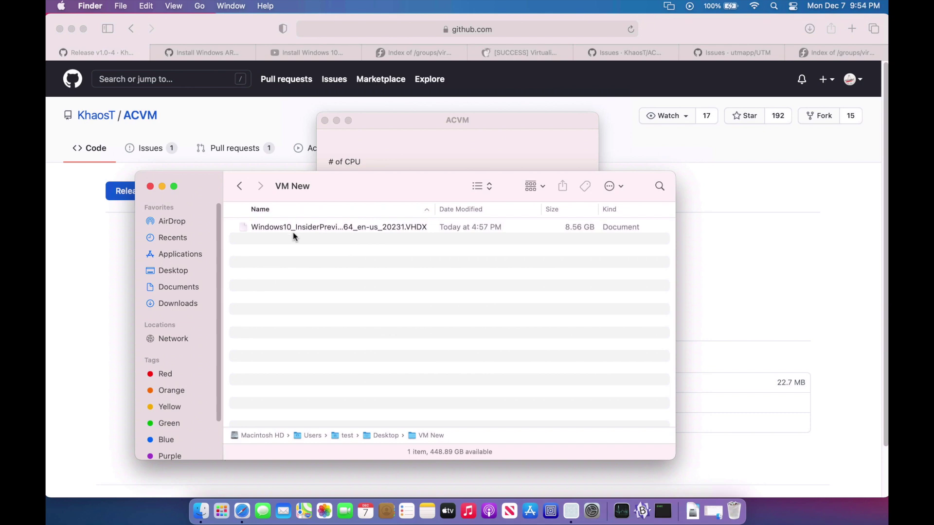
- Arrange the Finder and ACVM windows side by side and assign the Windows 10 Insider Preview VHDX file as the Main Image
left_click_drag(329, 197, 571, 235)
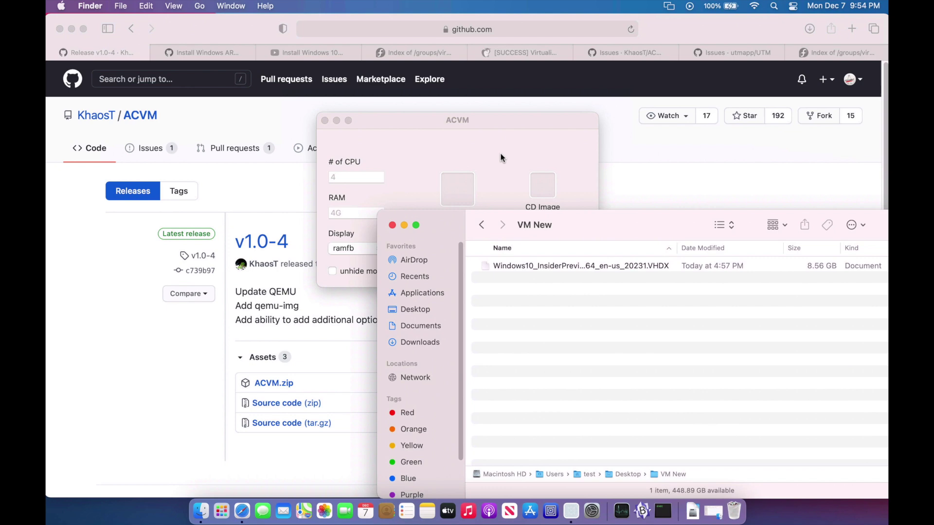
left_click_drag(488, 125, 261, 147)
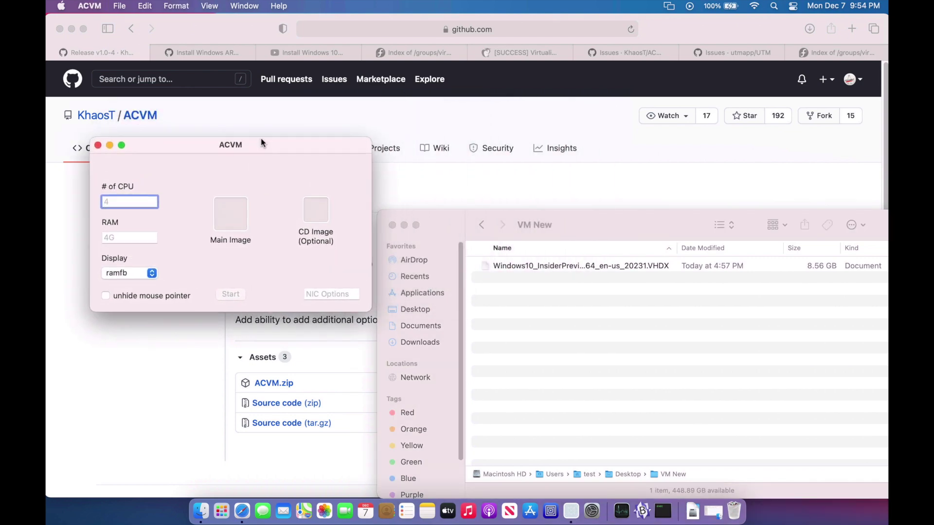
left_click(71, 31)
left_click_drag(315, 141, 306, 216)
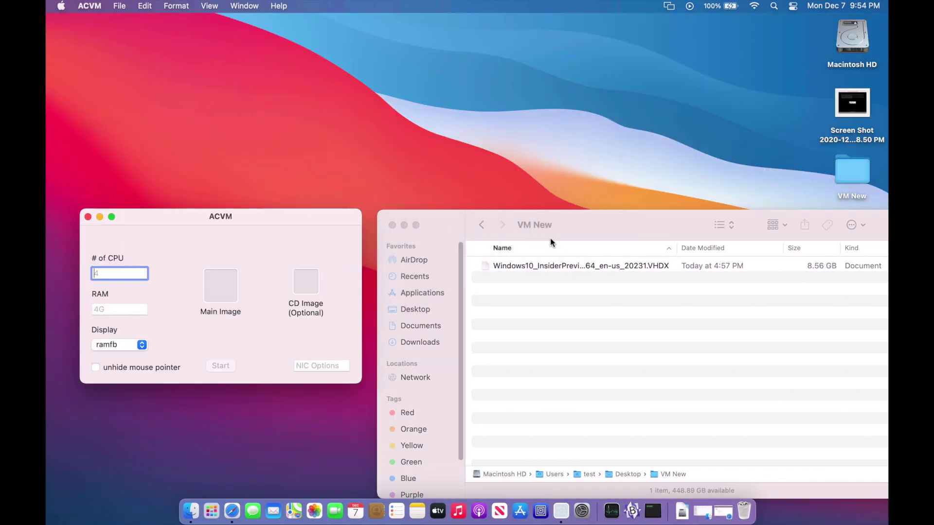
left_click_drag(584, 268, 220, 288)
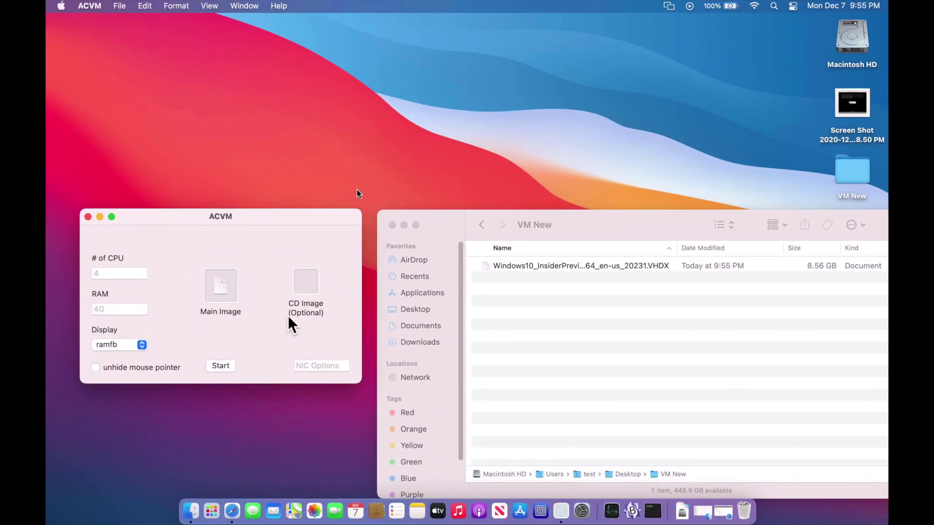
- Start the virtual machine and interrupt its boot to enter the QEMU firmware setup
left_click(229, 367)
left_click(429, 316)
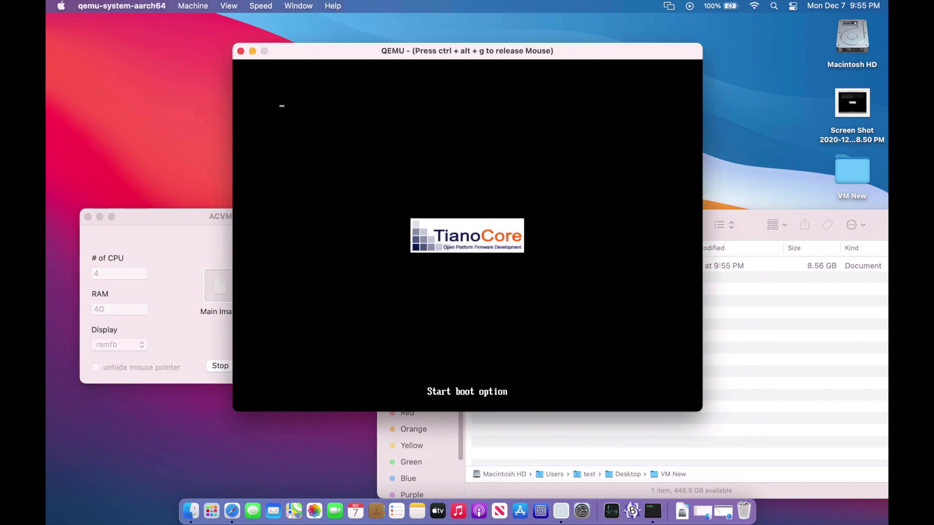
key("Escape")
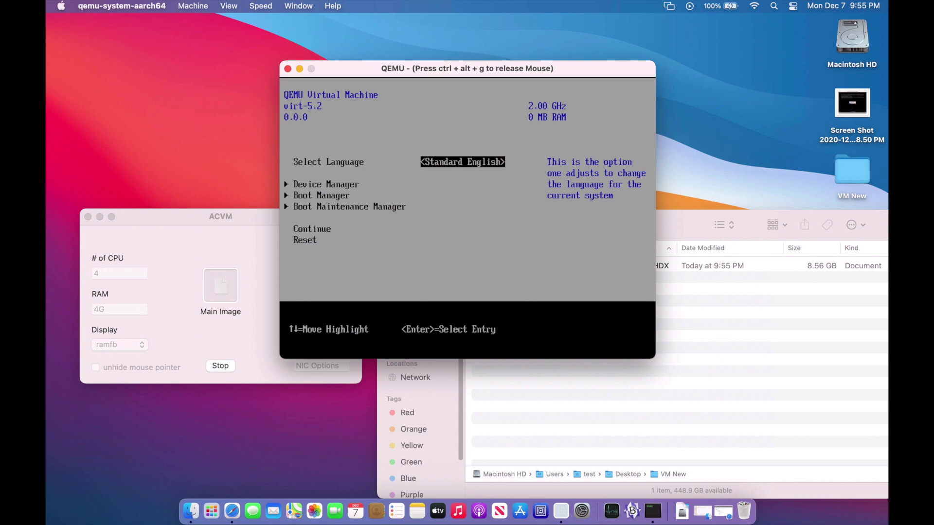
- Open OVMF Platform Configuration in the firmware's Device Manager
key("Down")
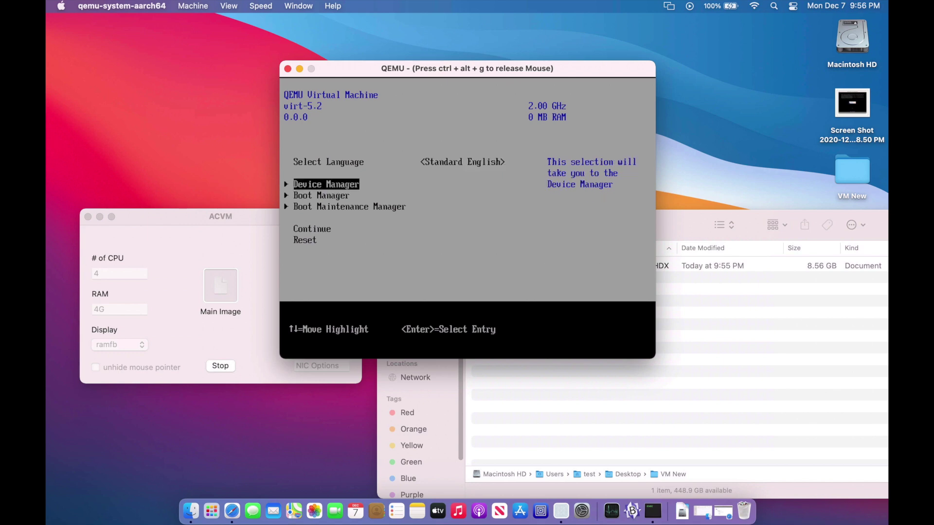
key("Return")
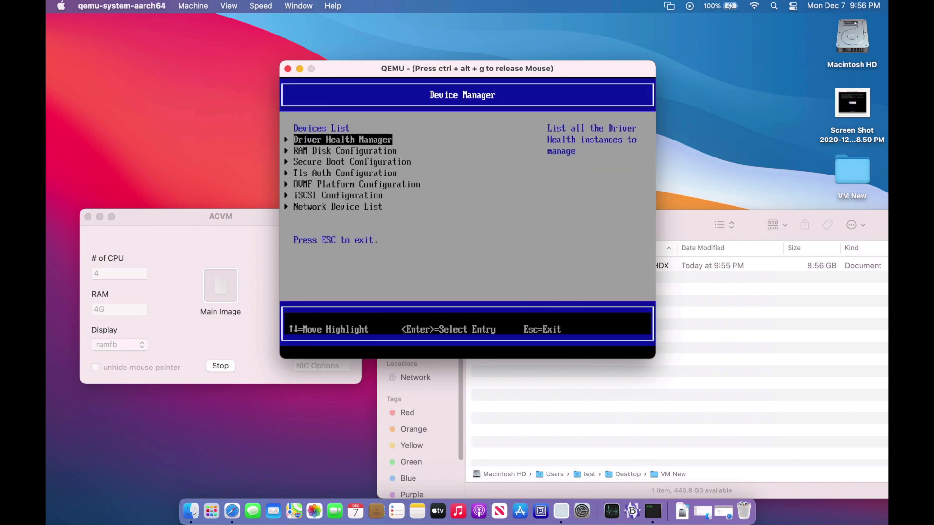
key("Down")
key("Down")
key("Down")
key("Down")
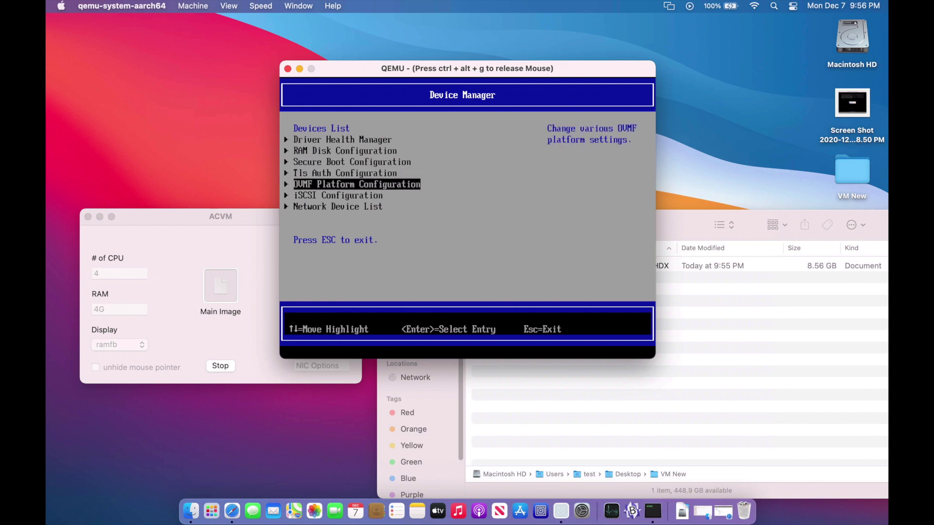
key("Return")
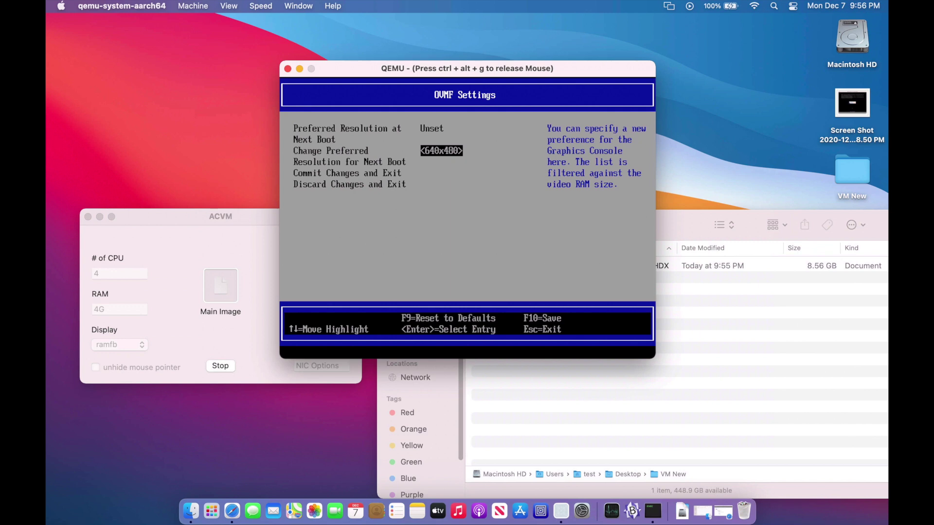
- Set the preferred resolution for next boot to 1024x768, save the change and return to the main firmware screen
key("Return")
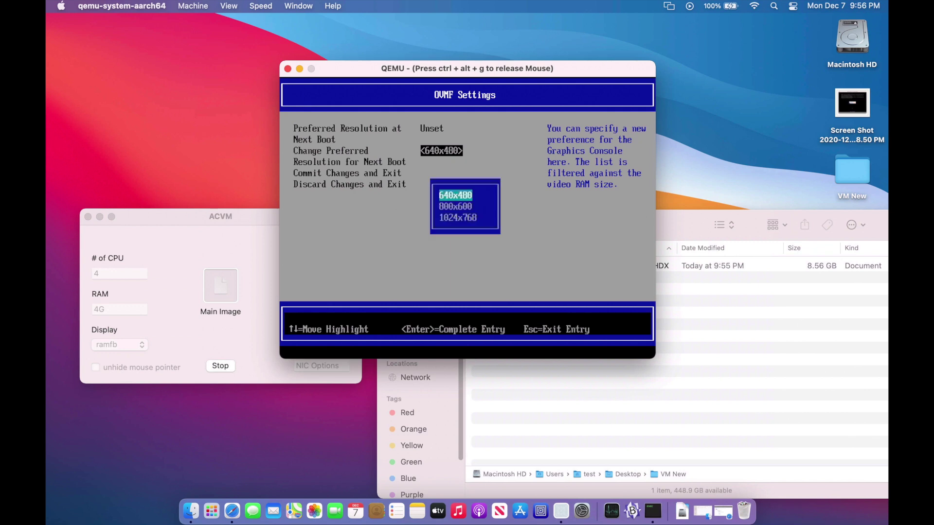
key("Down")
key("Down")
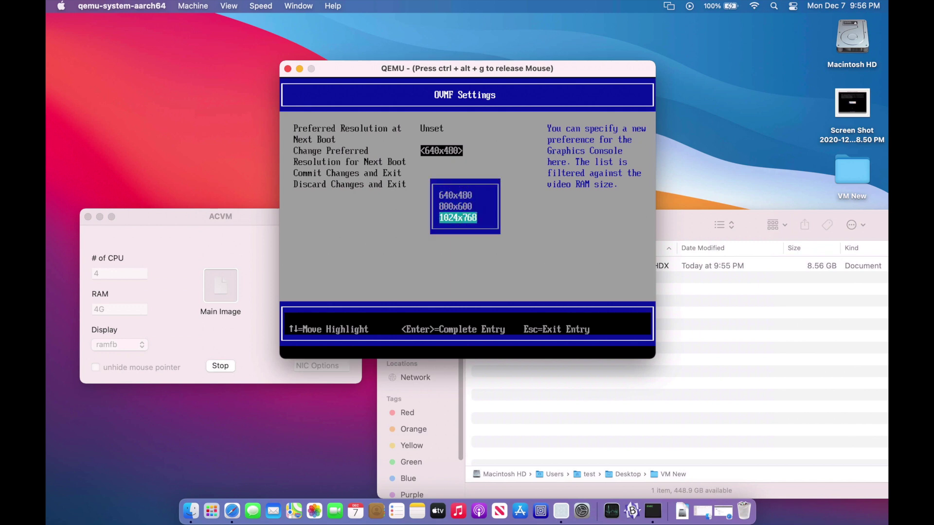
key("Return")
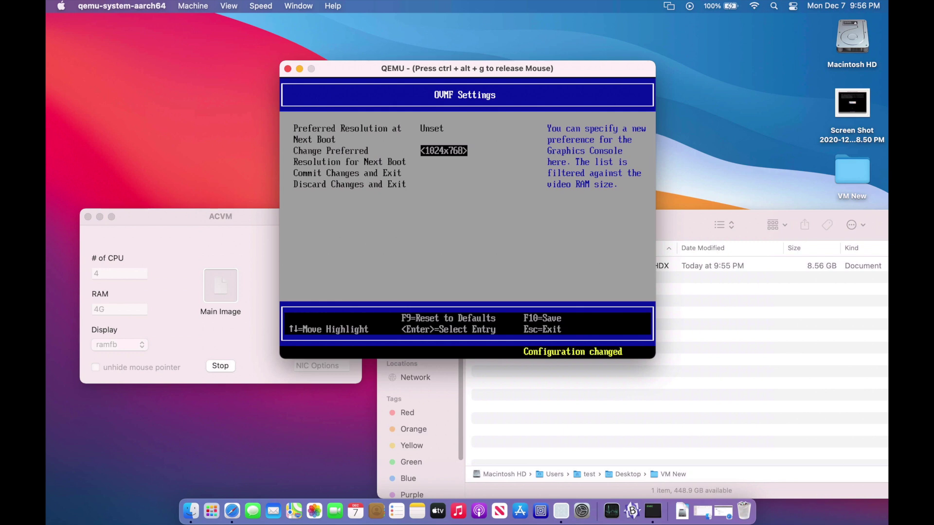
key("Escape")
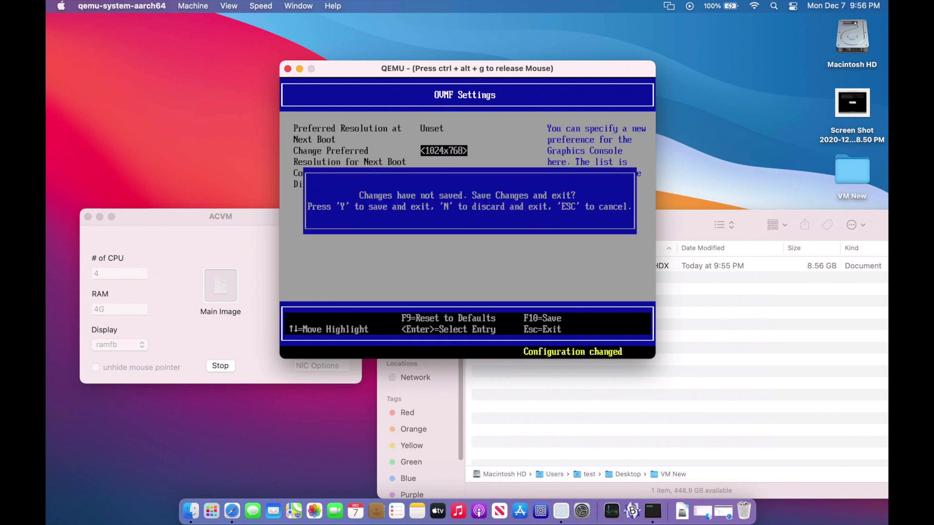
key("y")
key("Escape")
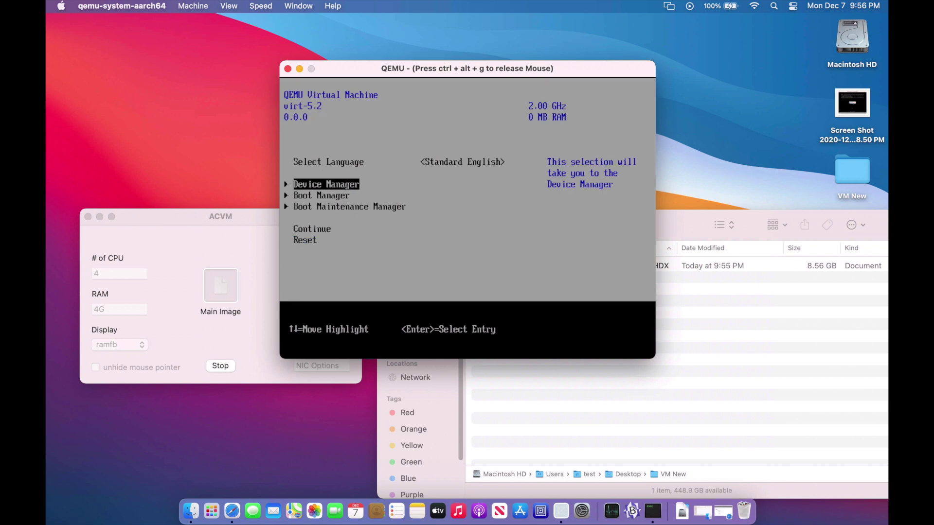
- Reset the virtual machine from the firmware's main screen to boot Windows 10
key("Down")
key("Down")
key("Down")
key("Down")
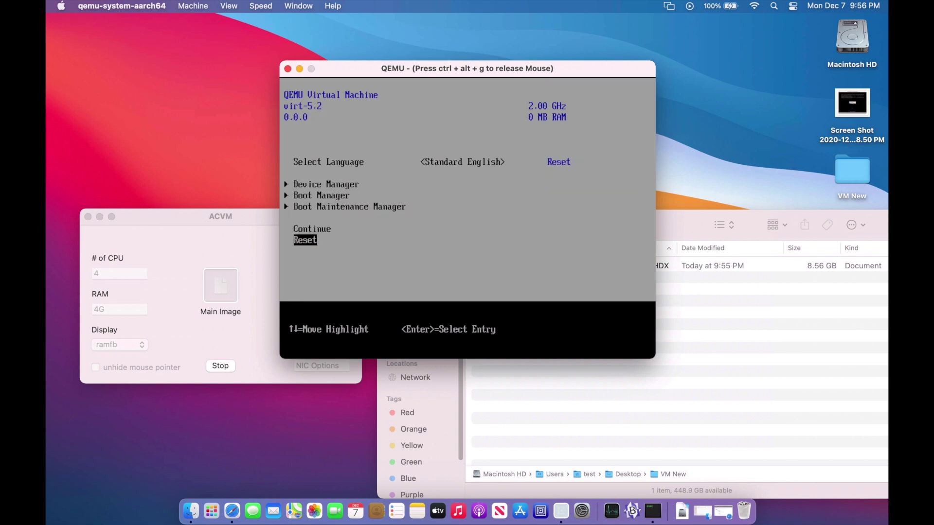
key("Return")
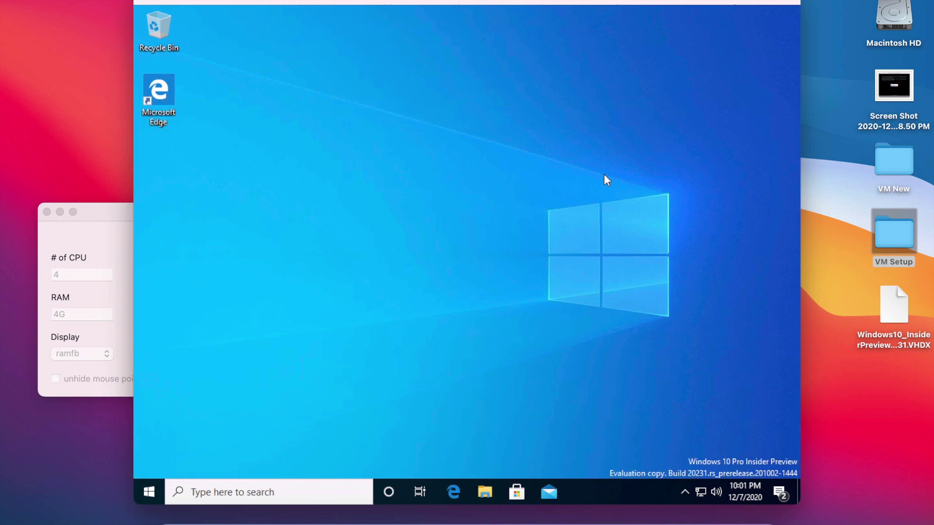
- Open Activity Monitor over the Windows VM to check CPU usage, and bring the ACVM window in front of it
left_click(637, 522)
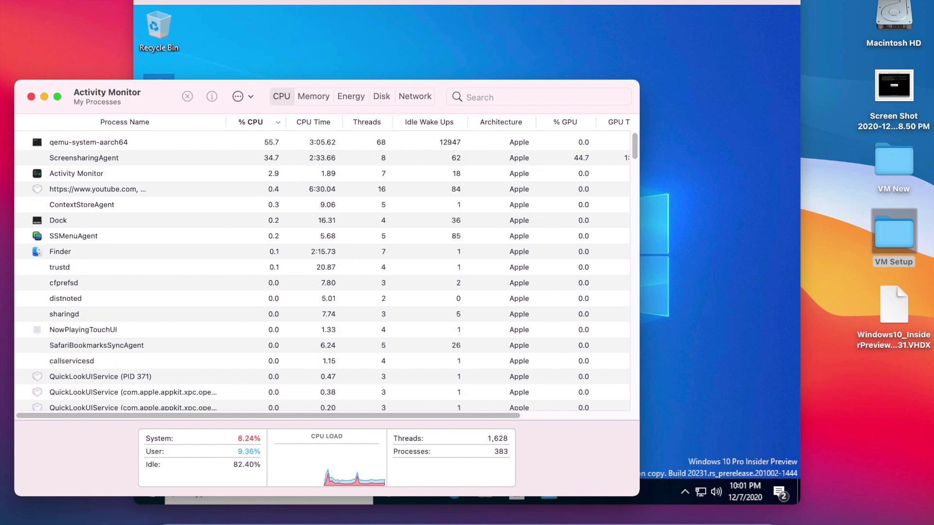
left_click_drag(162, 86, 312, 66)
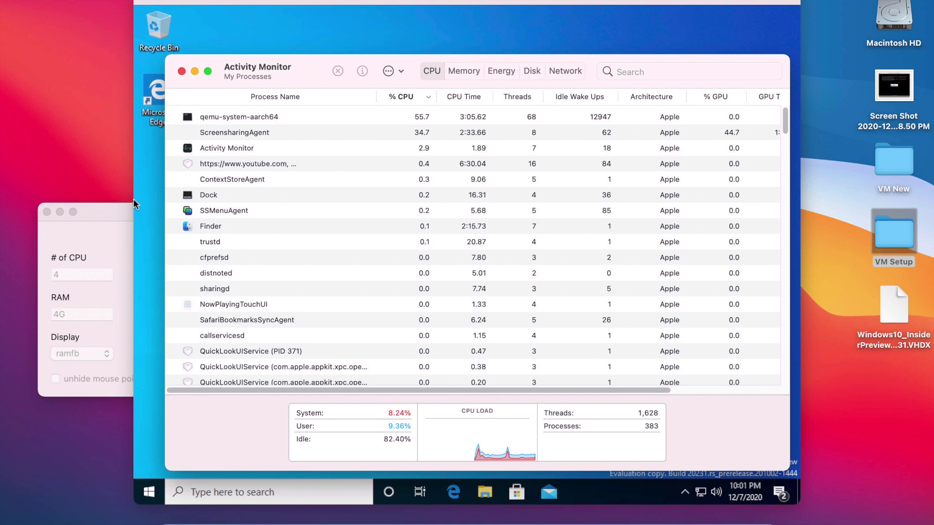
left_click_drag(111, 212, 103, 223)
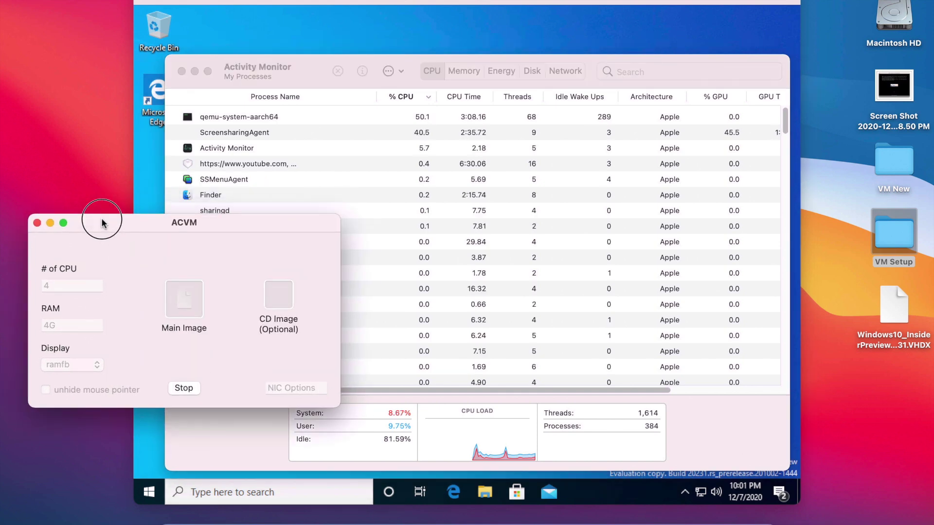
- Check the processes' CPU usage in Activity Monitor, and return to the Windows VM to look at its Start menu
left_click(297, 74)
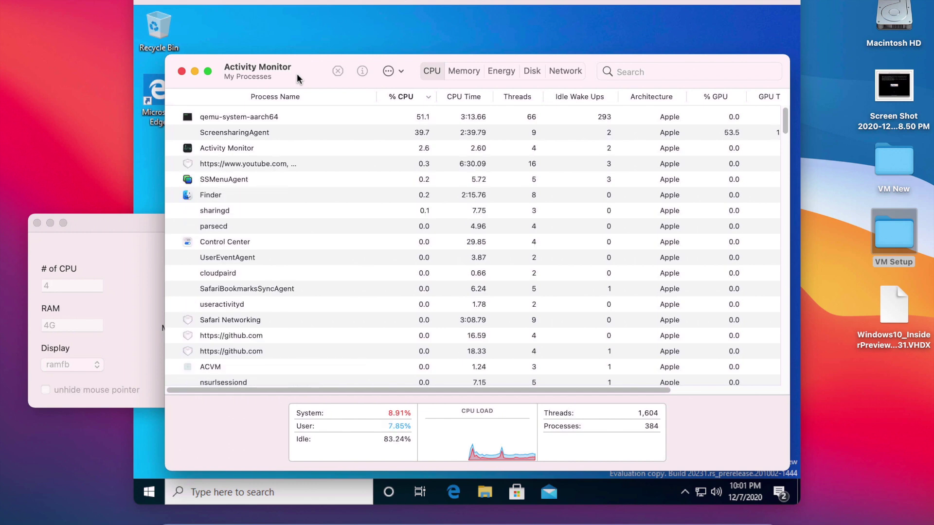
key("super+Tab")
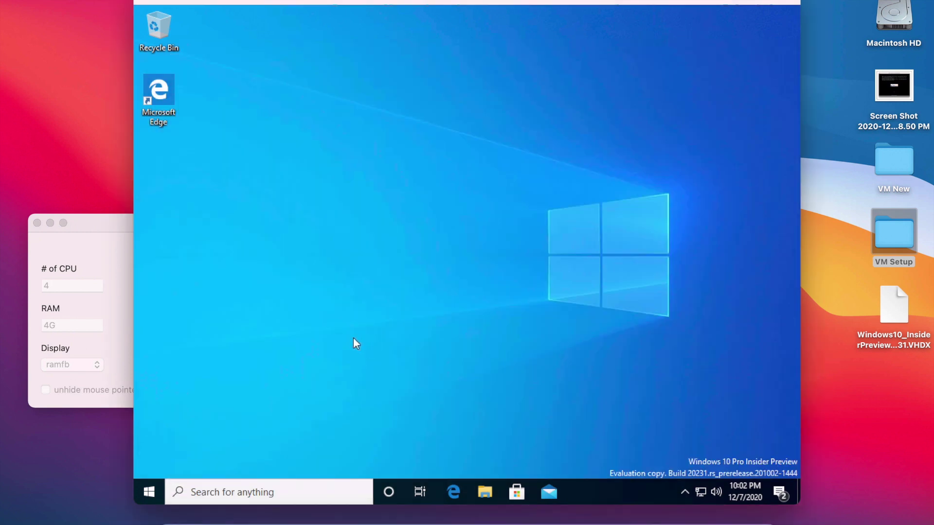
left_click(147, 494)
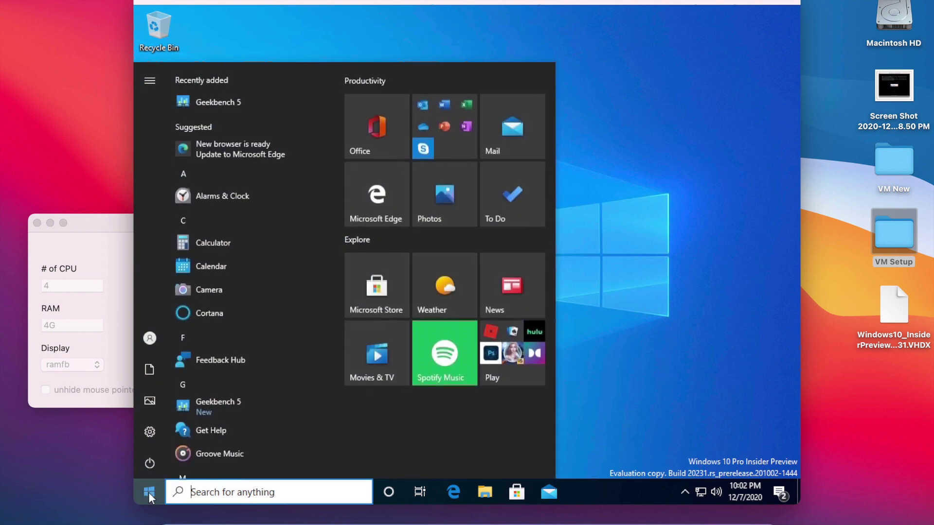
left_click(147, 492)
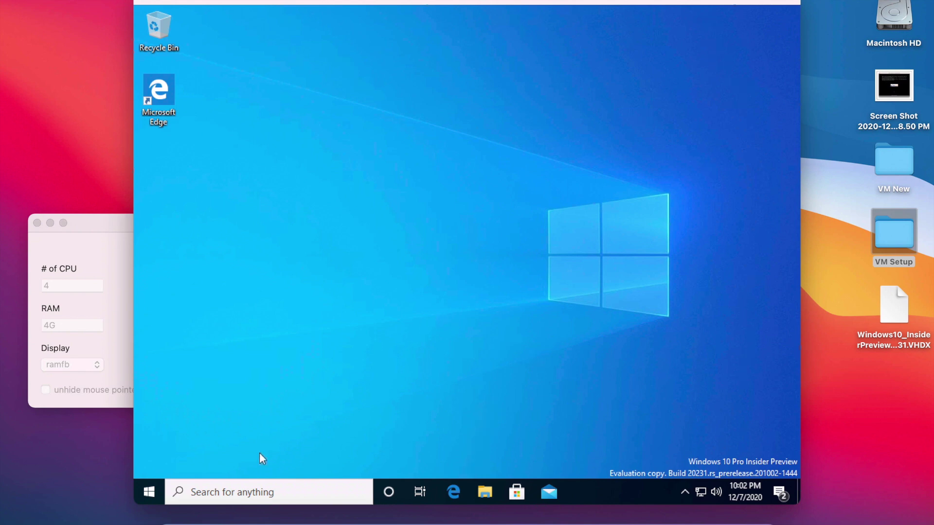
- Shut down Windows 10 in the virtual machine
left_click(149, 493)
left_click(157, 462)
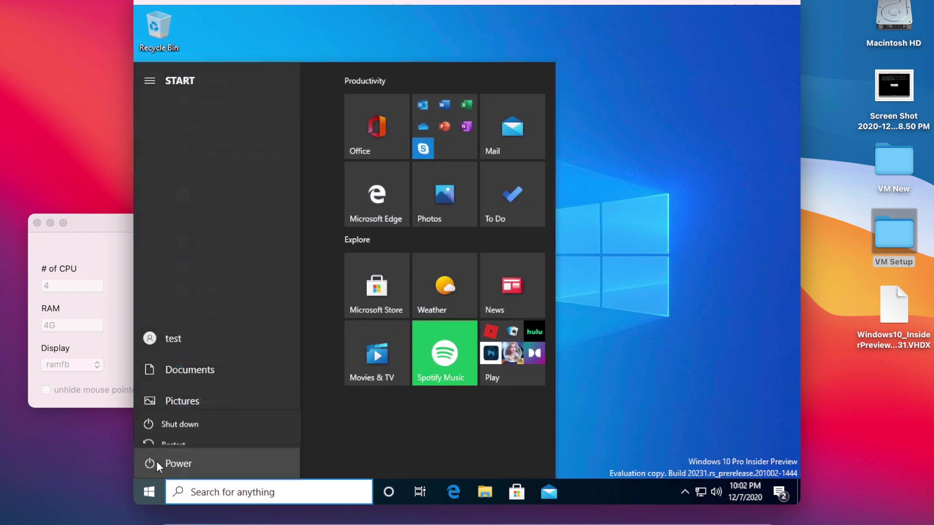
left_click(179, 416)
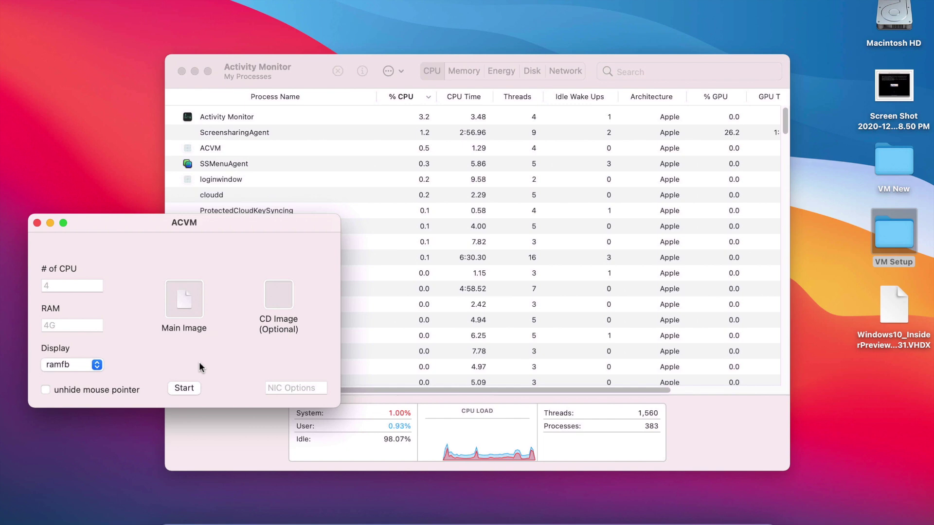
- Start the virtual machine again from ACVM, release the captured mouse and move the QEMU window clear of the ACVM window
left_click(190, 391)
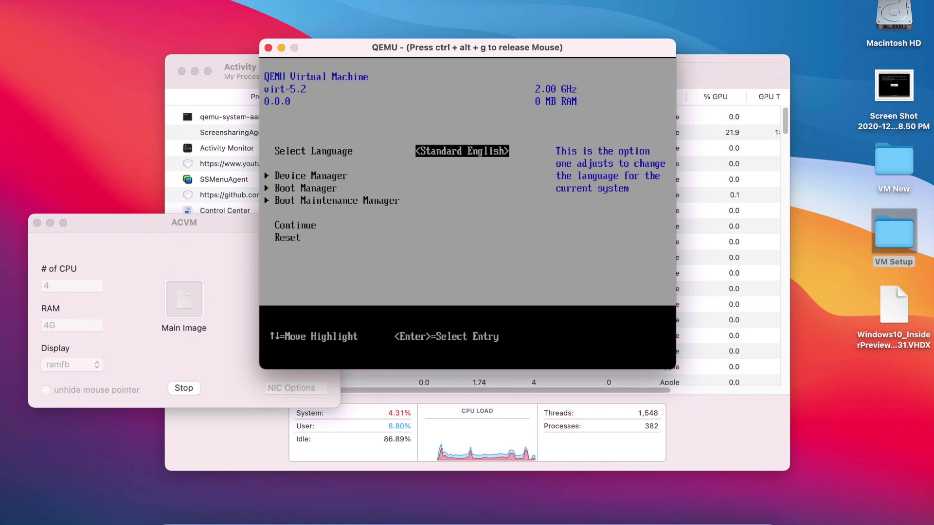
key("ctrl+alt+g")
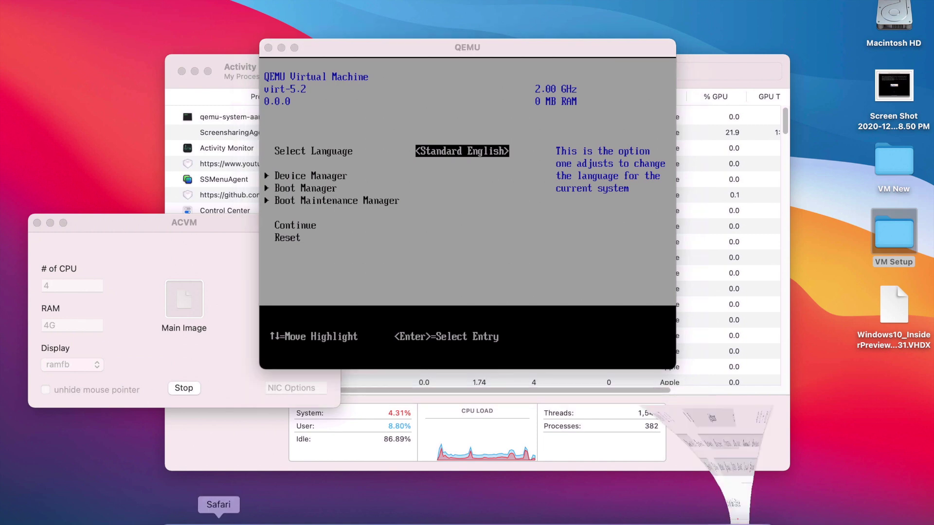
left_click(219, 519)
left_click(73, 30)
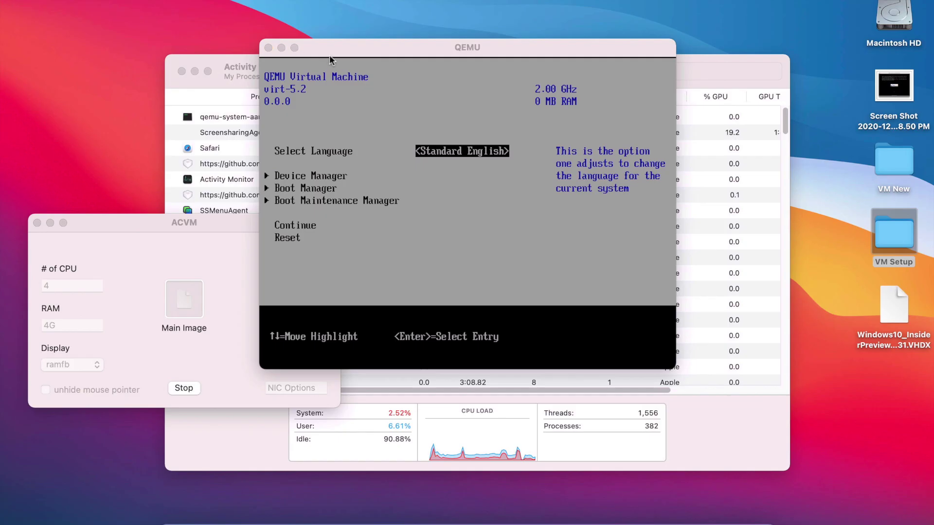
left_click_drag(329, 48, 397, 35)
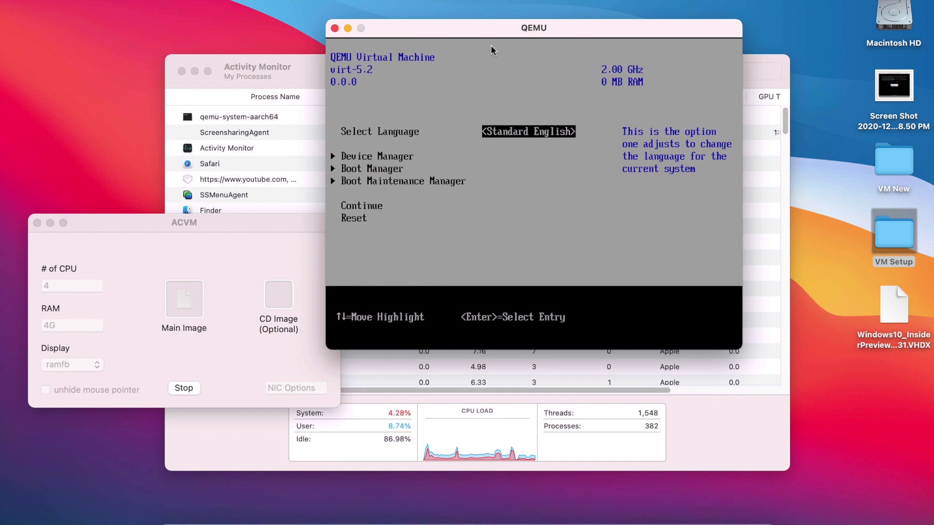
- Switch to Safari and look through the UTM wiki page "Install Windows ARM64 on Apple M1"
left_click(217, 516)
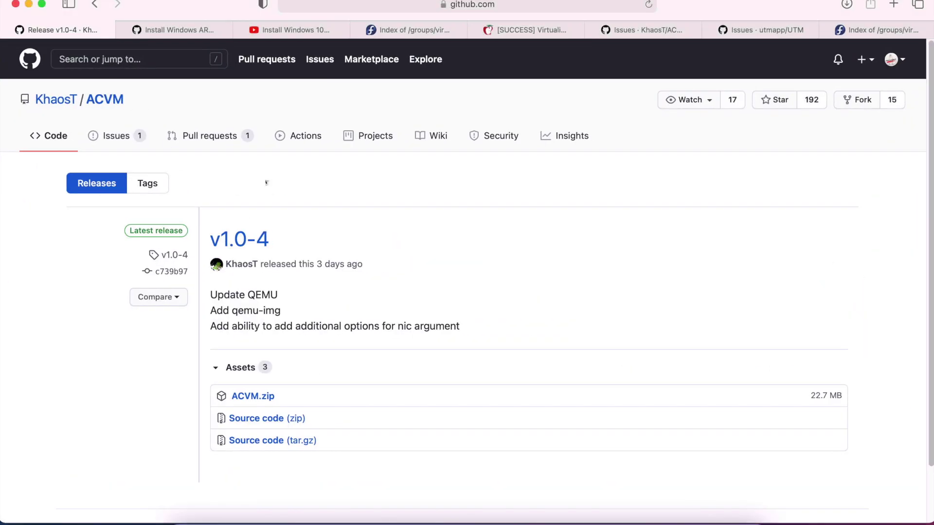
left_click(183, 33)
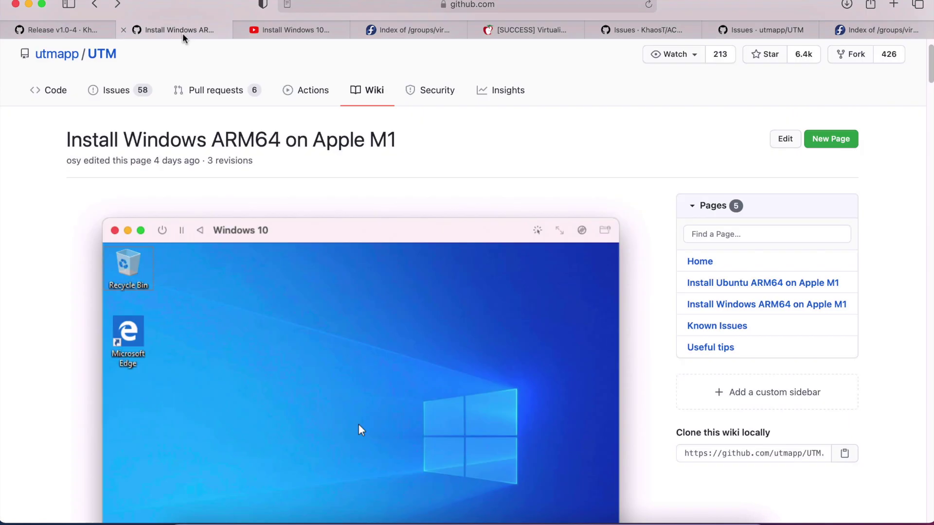
scroll(510, 364, "down", 3)
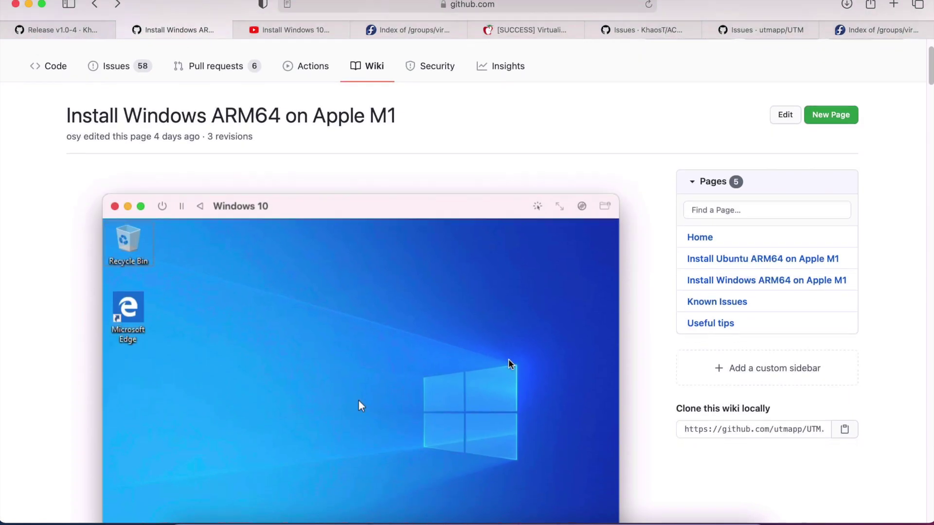
scroll(509, 363, "down", 3)
scroll(510, 363, "up", 3)
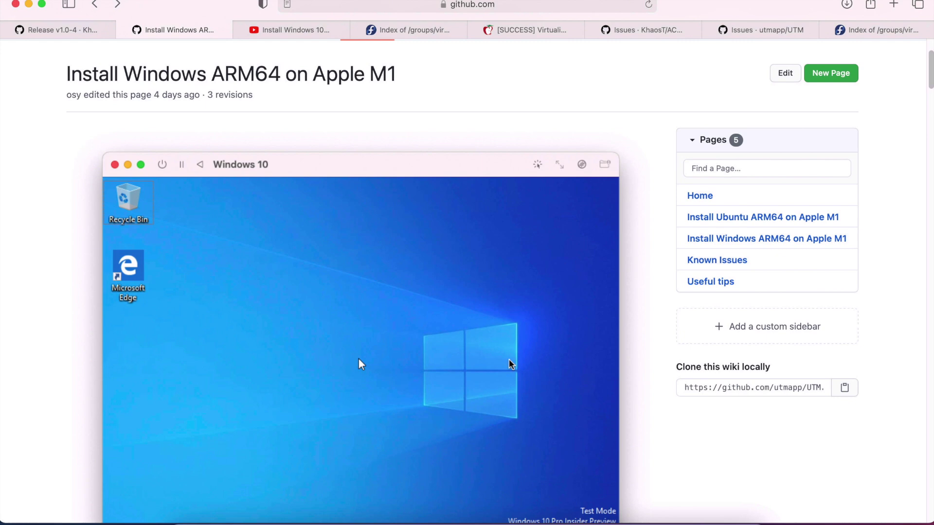
scroll(510, 364, "down", 4)
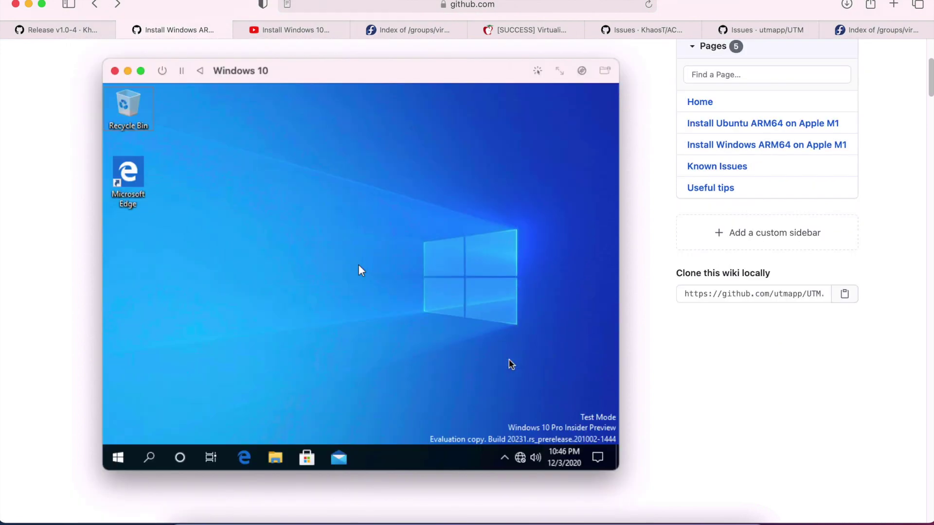